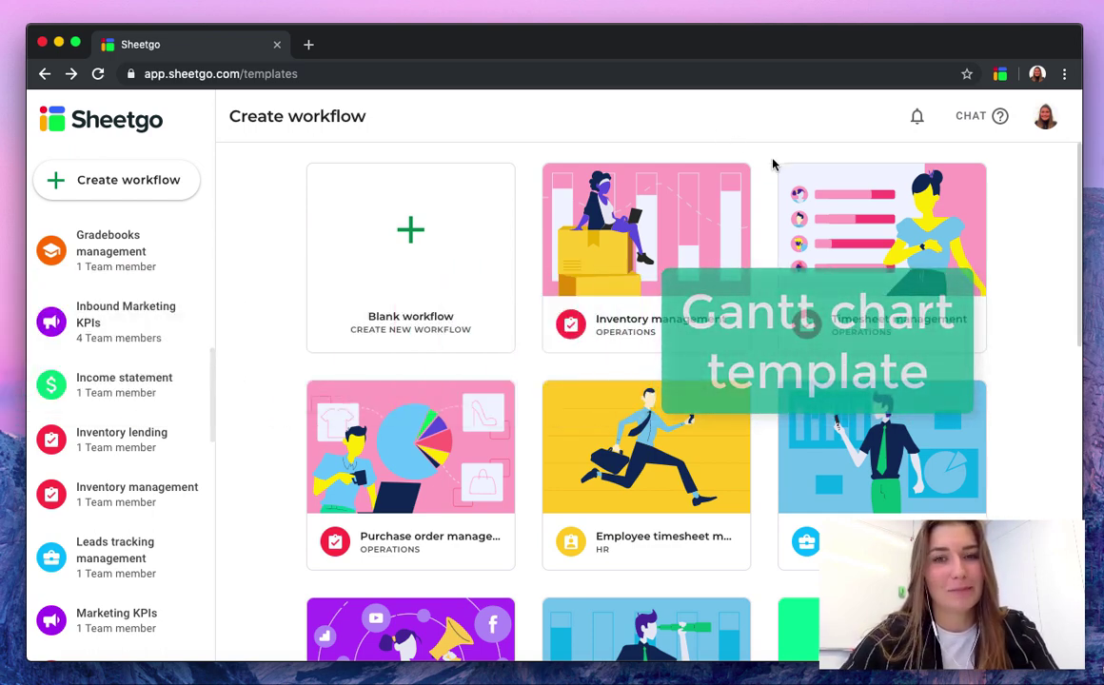
Browse the template gallery and open the Project management template's details
{"action": "scroll", "coordinate": [678, 239], "scroll_direction": "down", "scroll_amount": 1}
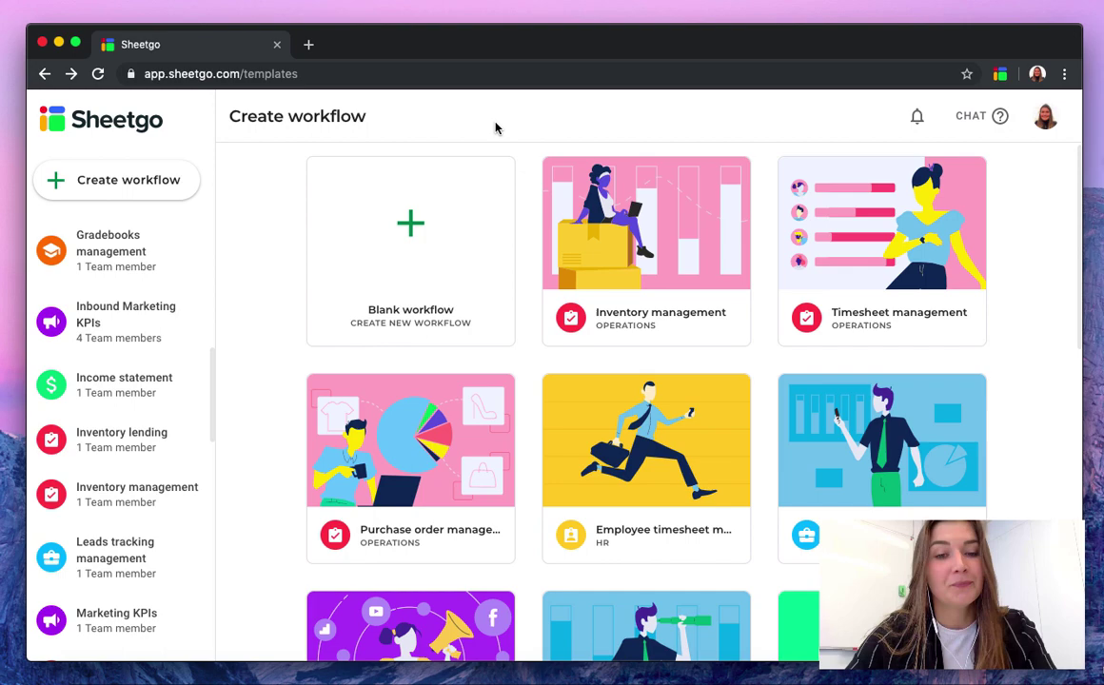
{"action": "scroll", "coordinate": [729, 276], "scroll_direction": "down", "scroll_amount": 5}
{"action": "scroll", "coordinate": [731, 276], "scroll_direction": "down", "scroll_amount": 5}
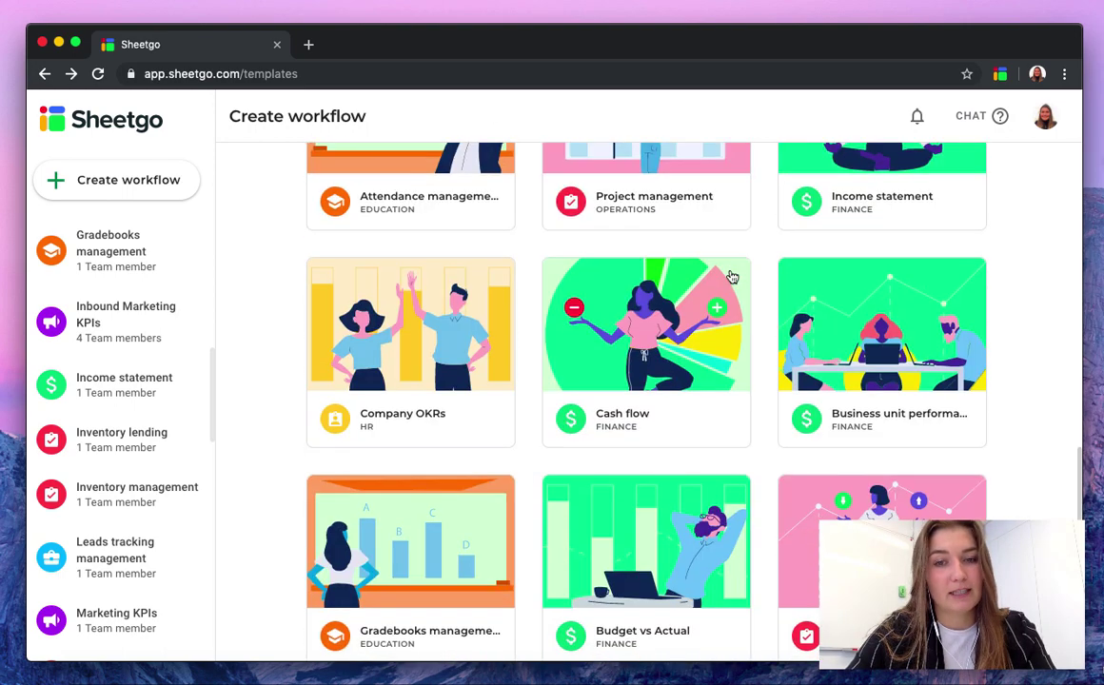
{"action": "scroll", "coordinate": [731, 276], "scroll_direction": "up", "scroll_amount": 5}
{"action": "scroll", "coordinate": [731, 276], "scroll_direction": "up", "scroll_amount": 4}
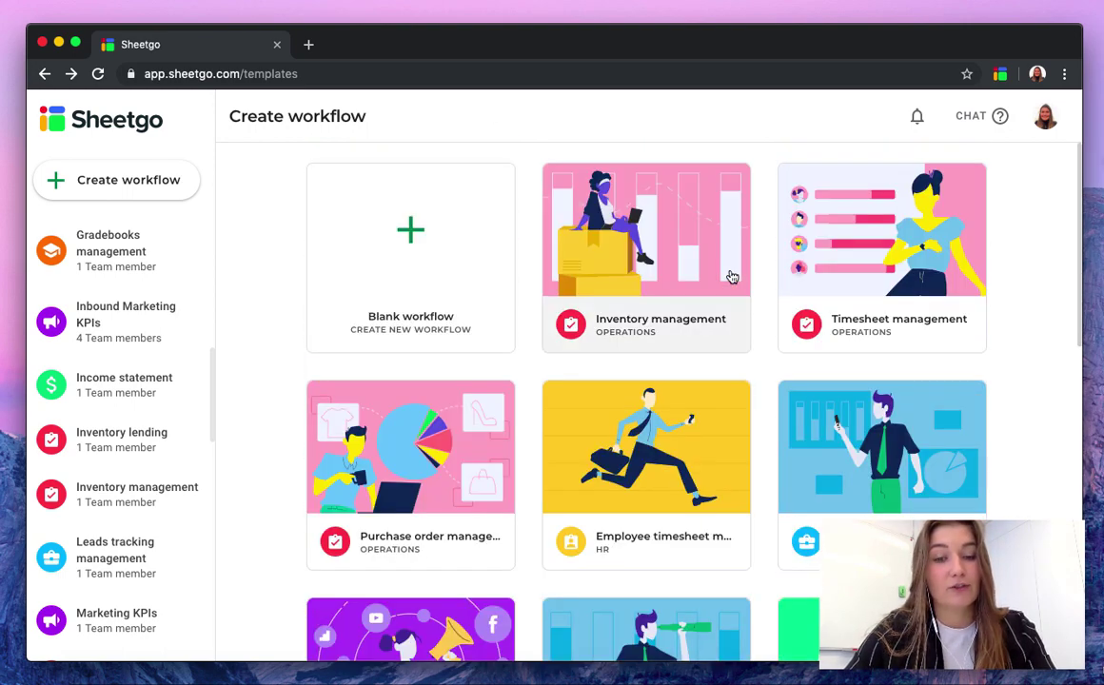
{"action": "scroll", "coordinate": [731, 276], "scroll_direction": "down", "scroll_amount": 1}
{"action": "scroll", "coordinate": [730, 276], "scroll_direction": "down", "scroll_amount": 3}
{"action": "scroll", "coordinate": [730, 276], "scroll_direction": "down", "scroll_amount": 1}
{"action": "scroll", "coordinate": [731, 276], "scroll_direction": "down", "scroll_amount": 1}
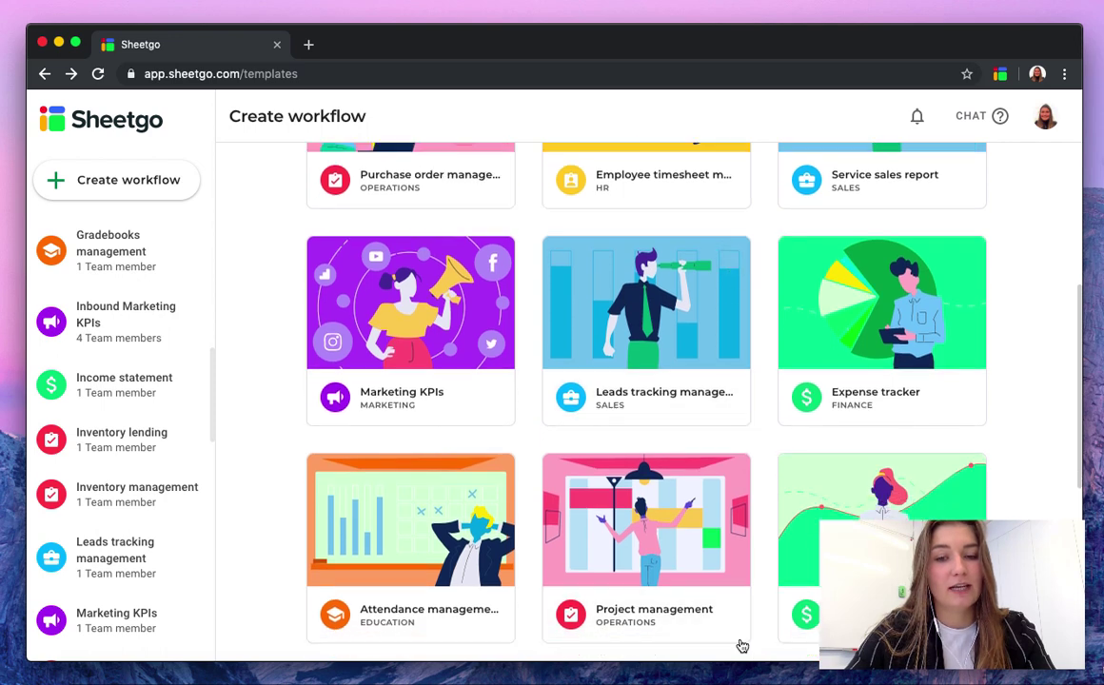
{"action": "left_click", "coordinate": [654, 620]}
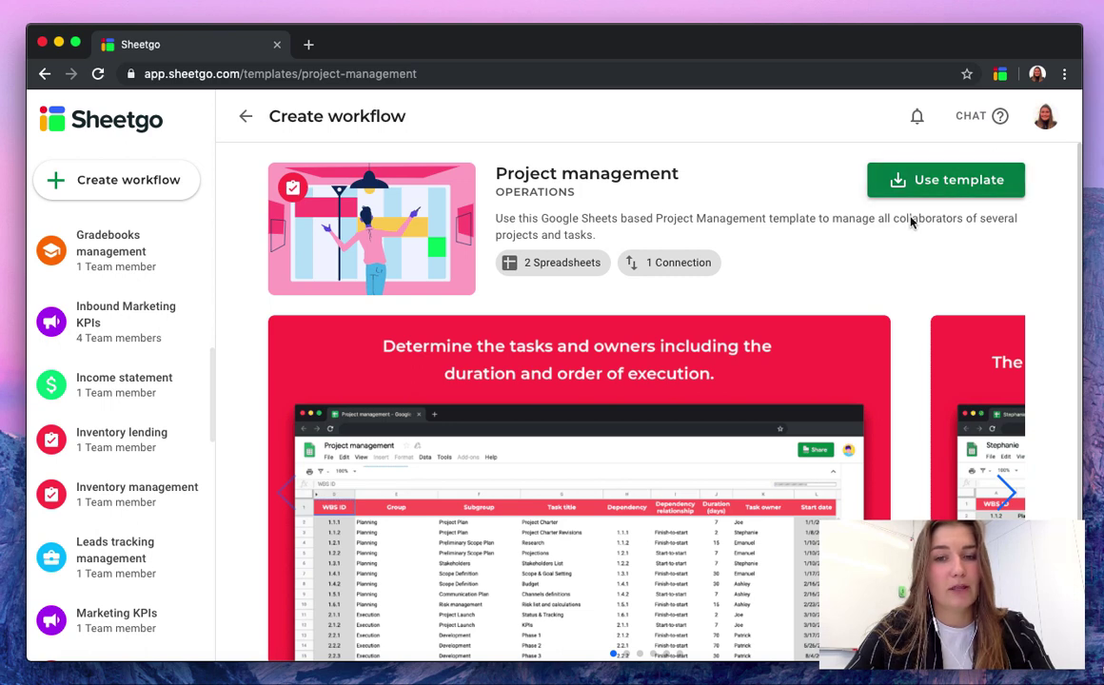
Preview the template slides through to the Gantt chart, then install it as a workflow
{"action": "scroll", "coordinate": [909, 276], "scroll_direction": "down", "scroll_amount": 1}
{"action": "left_click", "coordinate": [1006, 487]}
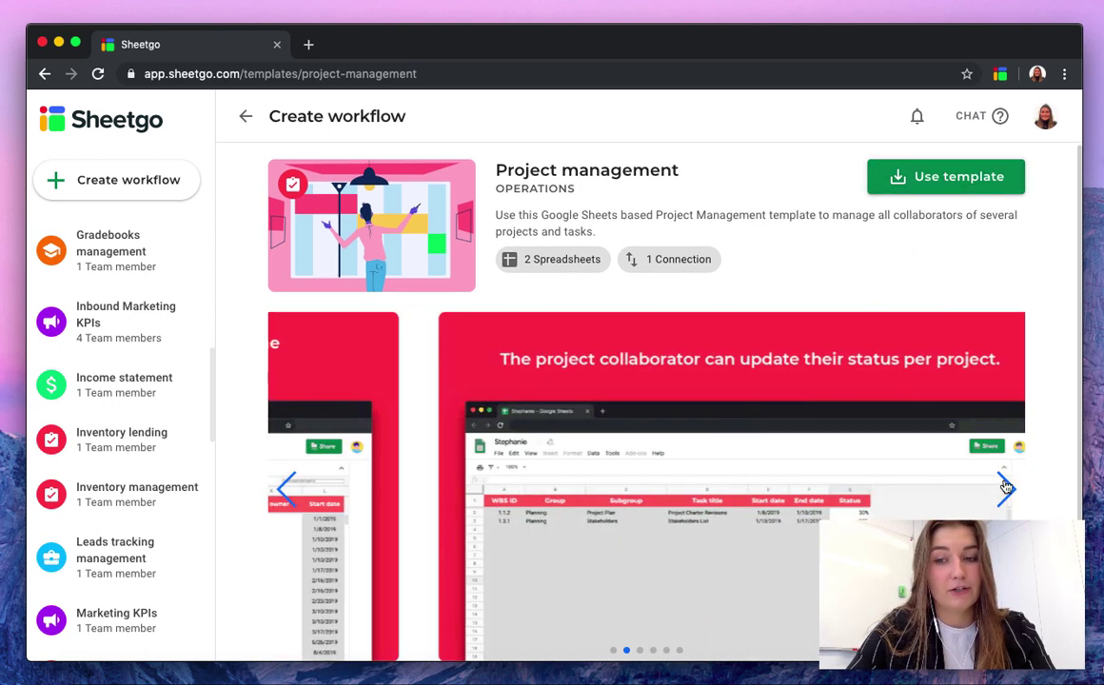
{"action": "left_click", "coordinate": [1006, 487]}
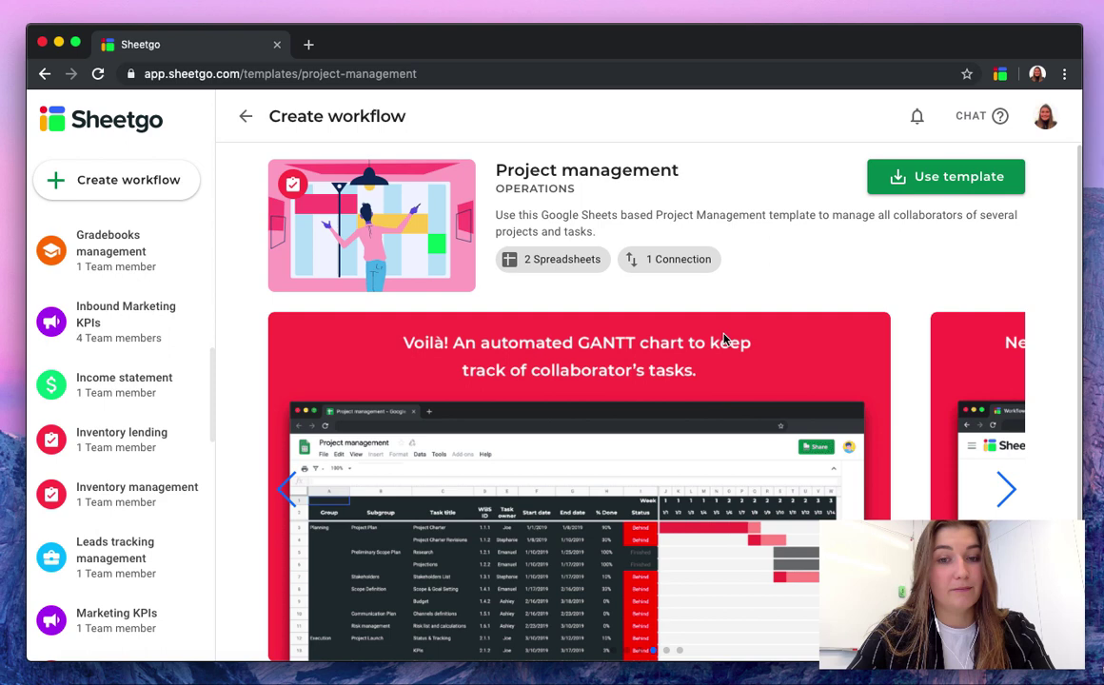
{"action": "scroll", "coordinate": [666, 475], "scroll_direction": "down", "scroll_amount": 1}
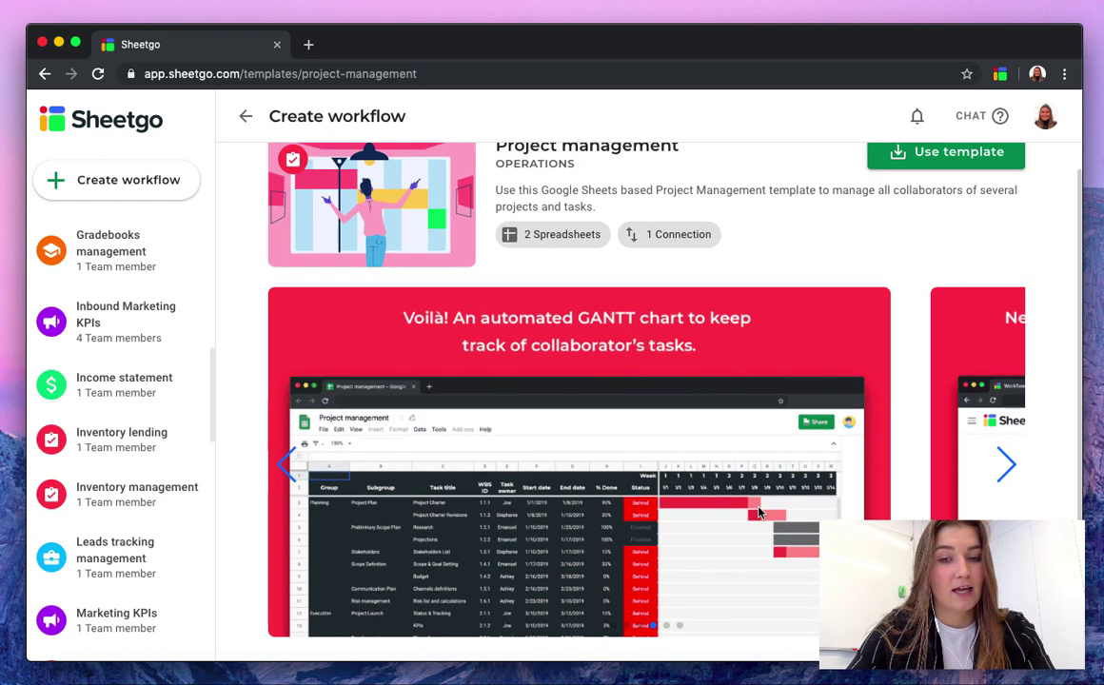
{"action": "scroll", "coordinate": [571, 409], "scroll_direction": "up", "scroll_amount": 1}
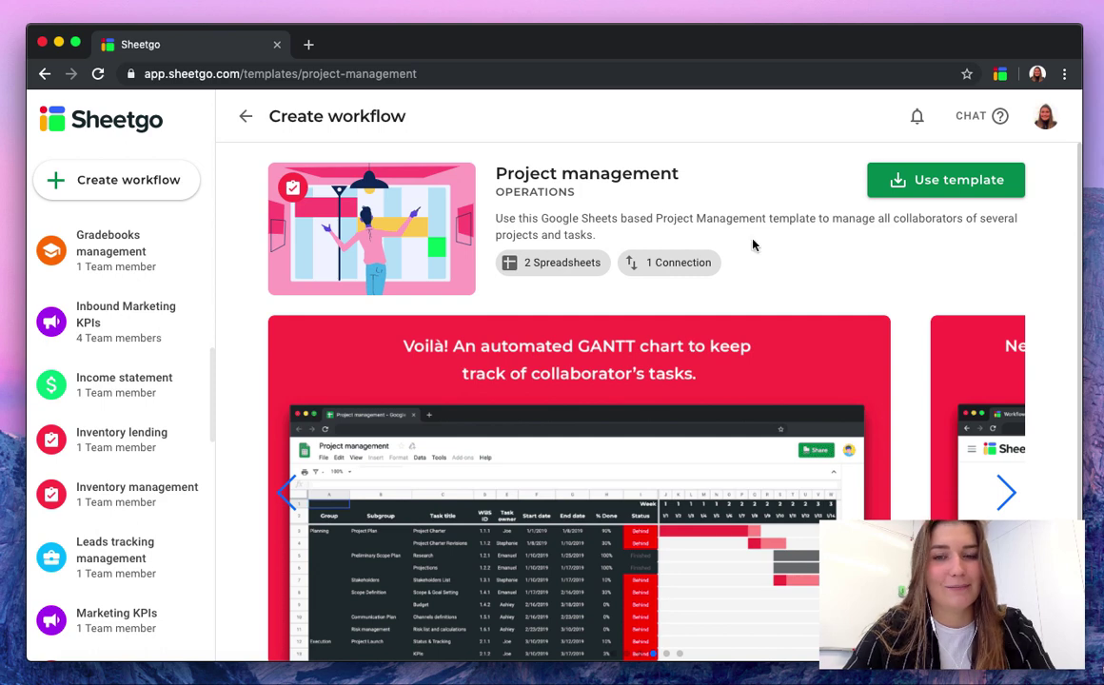
{"action": "left_click", "coordinate": [930, 184]}
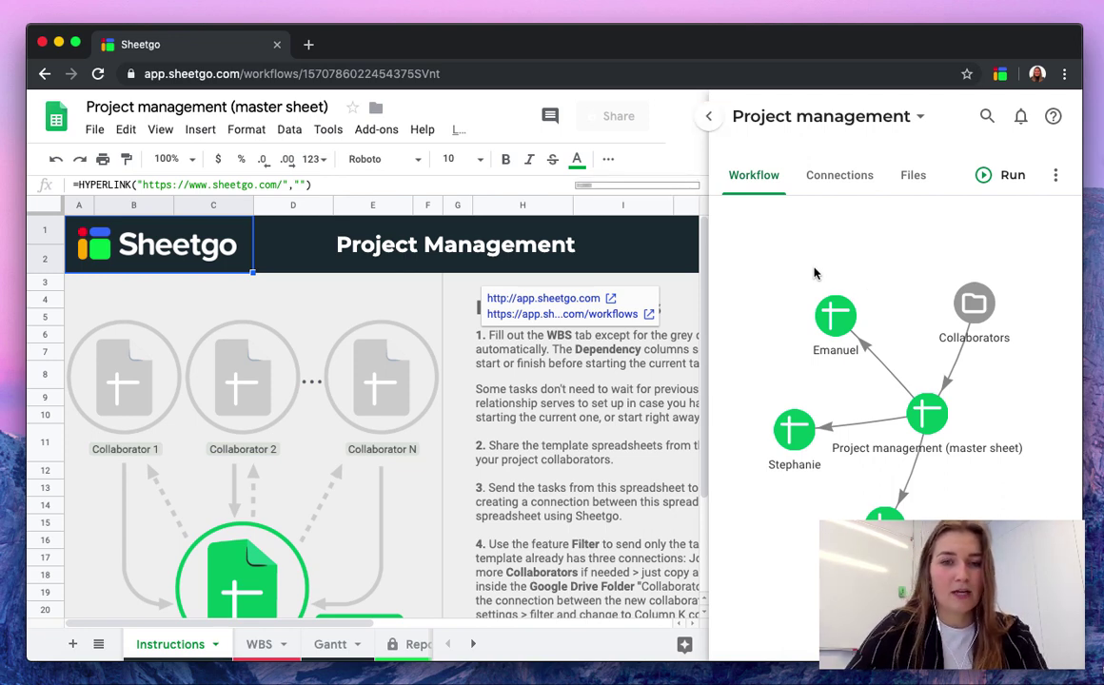
Go to the WBS tab and review the task titles and Task owner column
{"action": "left_click", "coordinate": [255, 647]}
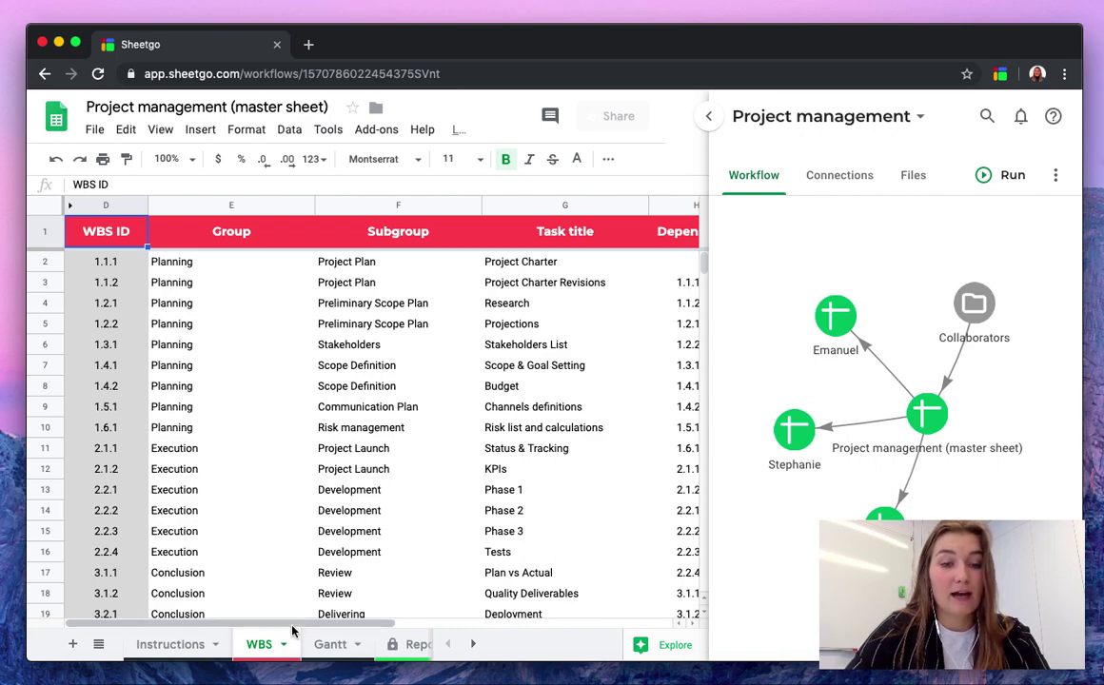
{"action": "mouse_move", "coordinate": [295, 625]}
{"action": "left_mouse_down"}
{"action": "mouse_move", "coordinate": [559, 621]}
{"action": "mouse_move", "coordinate": [391, 621]}
{"action": "left_mouse_up"}
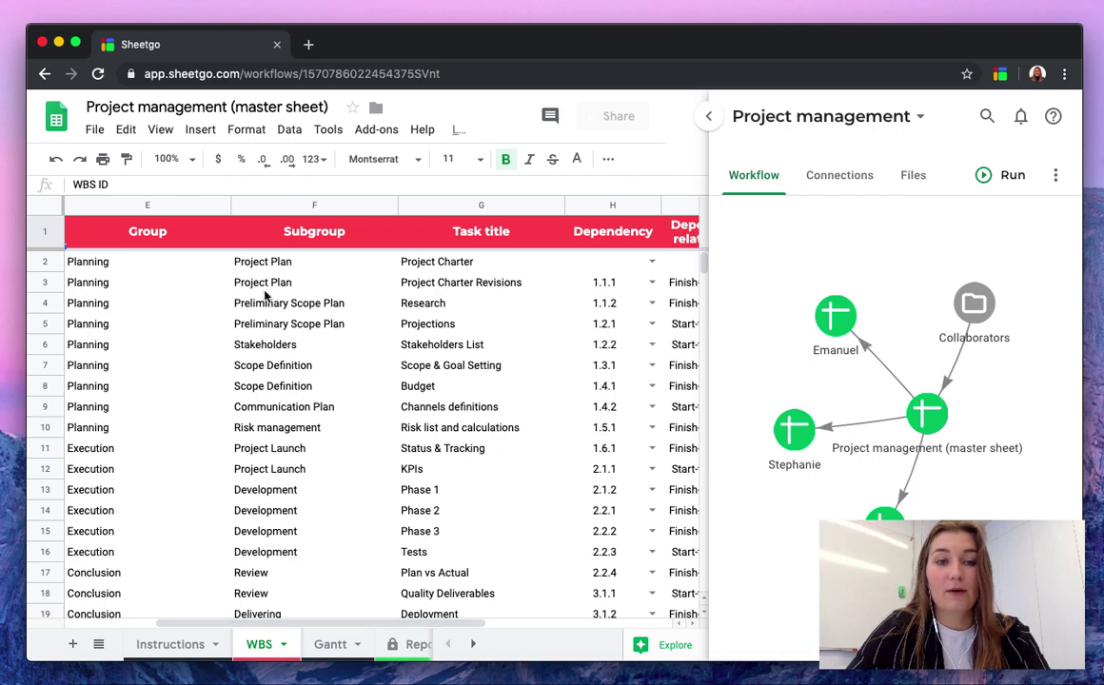
{"action": "left_click", "coordinate": [476, 261]}
{"action": "left_click_drag", "start_coordinate": [308, 620], "coordinate": [460, 620]}
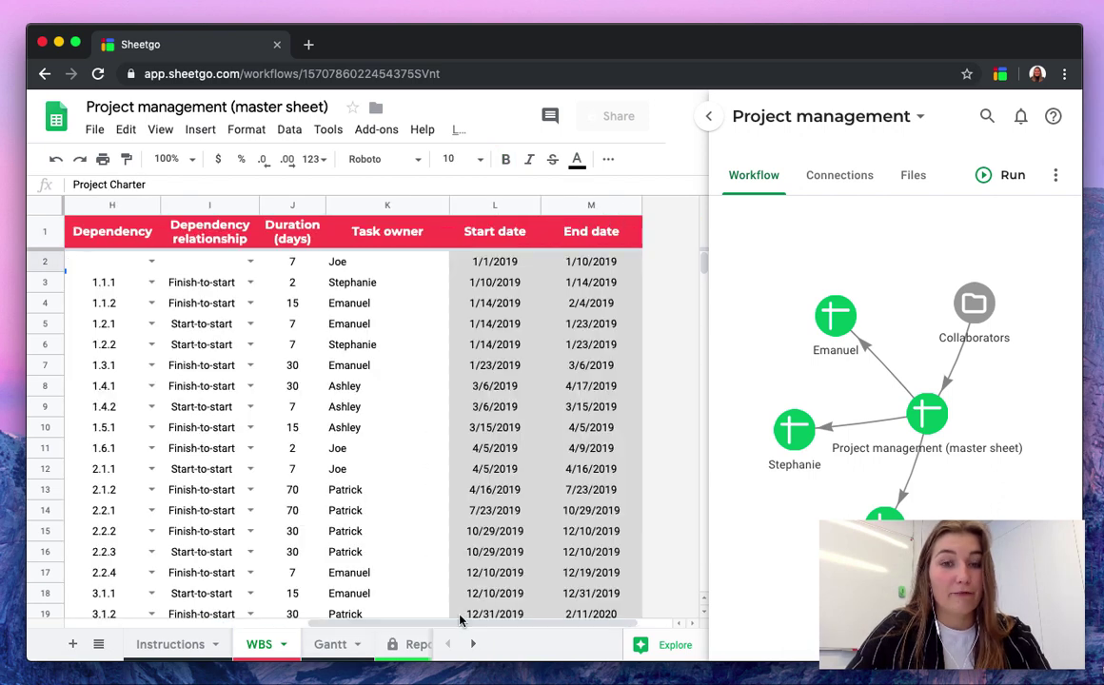
{"action": "left_click", "coordinate": [381, 205]}
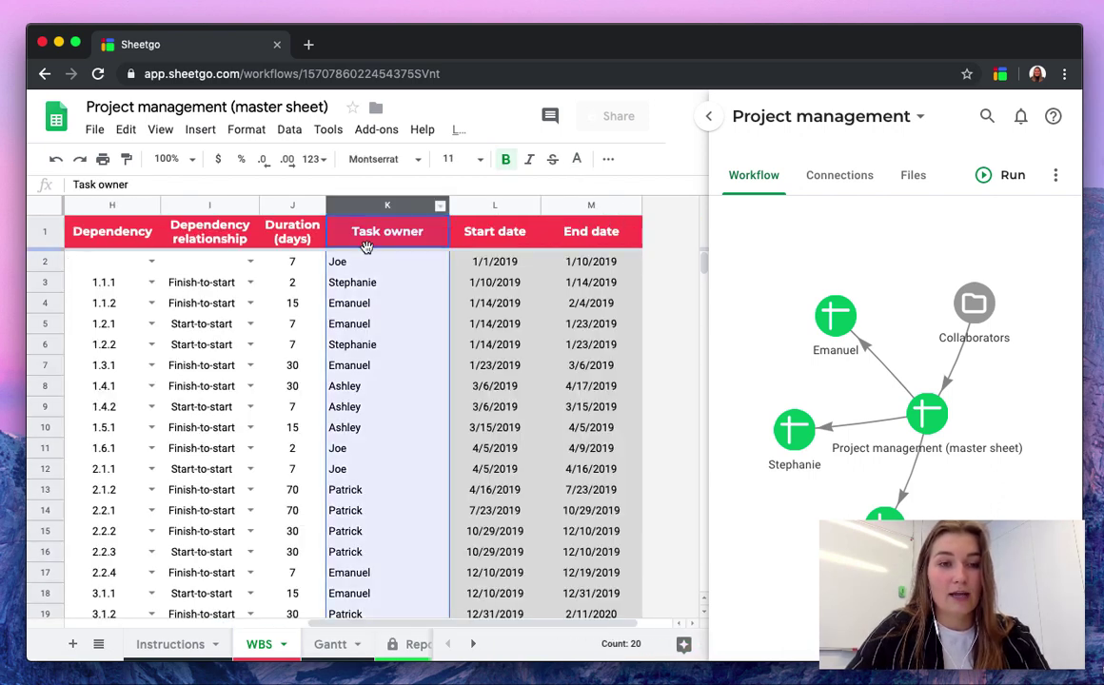
{"action": "key", "text": "Down"}
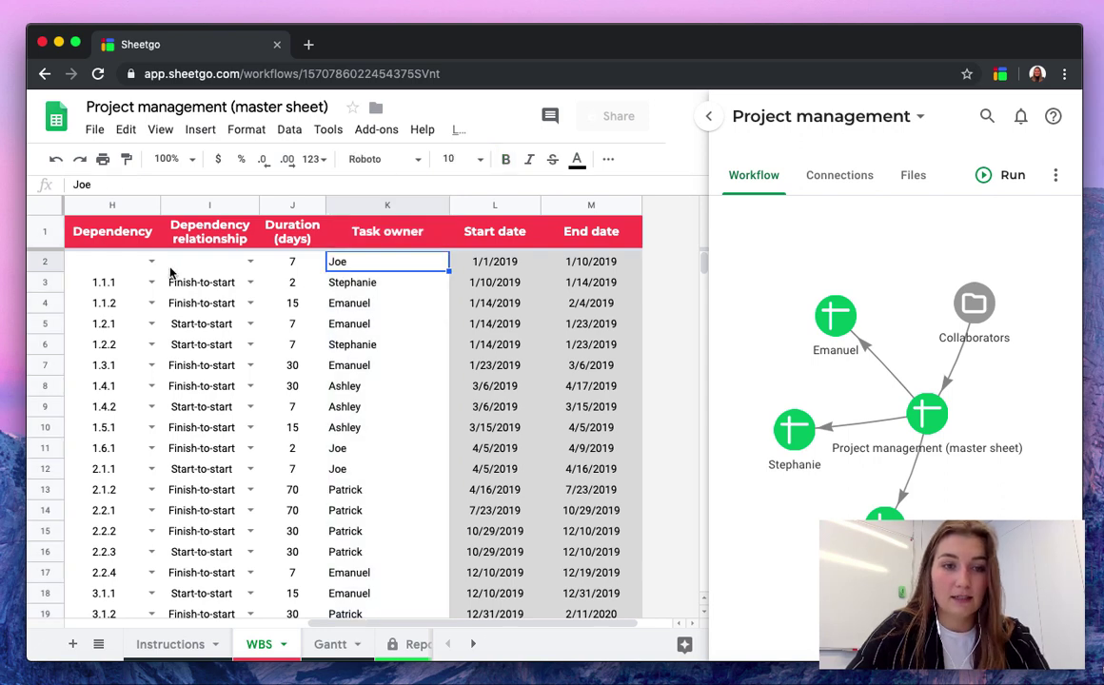
Inspect the Dependency column and scroll right through duration to the start and end dates
{"action": "left_click", "coordinate": [152, 282]}
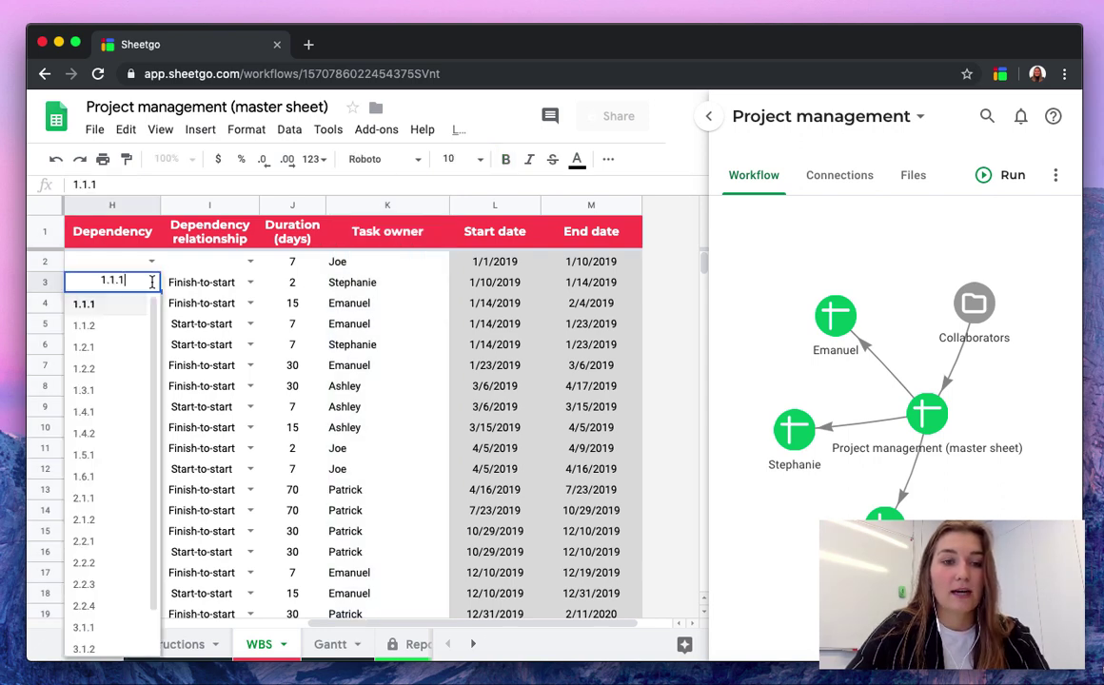
{"action": "scroll", "coordinate": [381, 381], "scroll_direction": "left", "scroll_amount": 5}
{"action": "left_click", "coordinate": [438, 344]}
{"action": "left_click", "coordinate": [436, 205]}
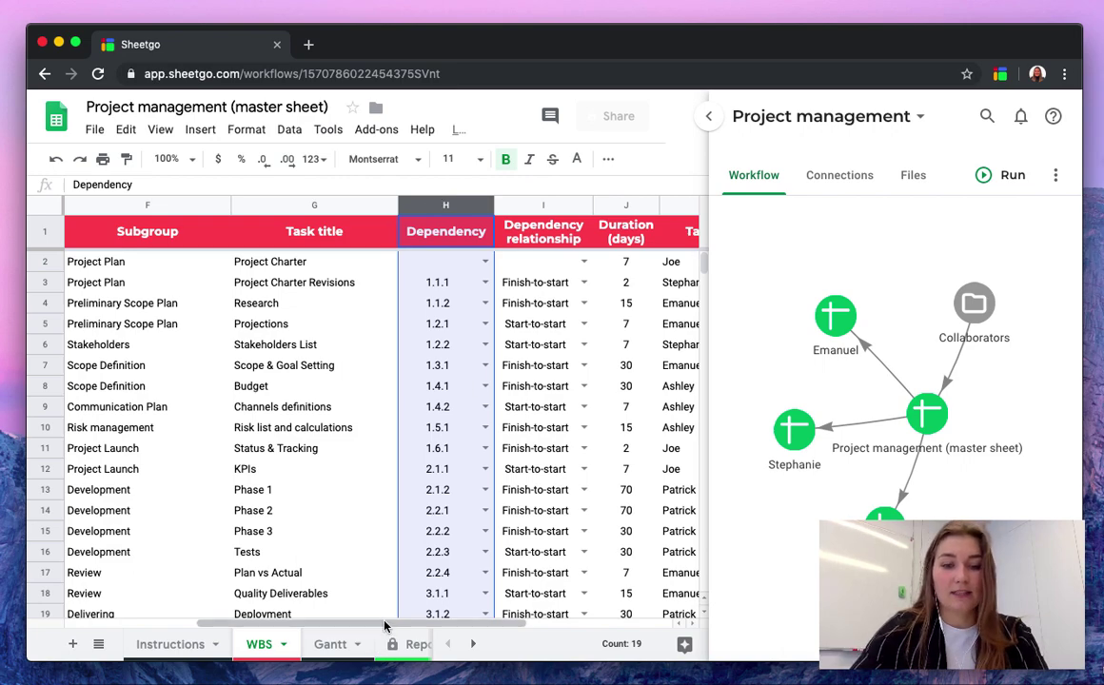
{"action": "left_click_drag", "start_coordinate": [385, 625], "coordinate": [504, 625]}
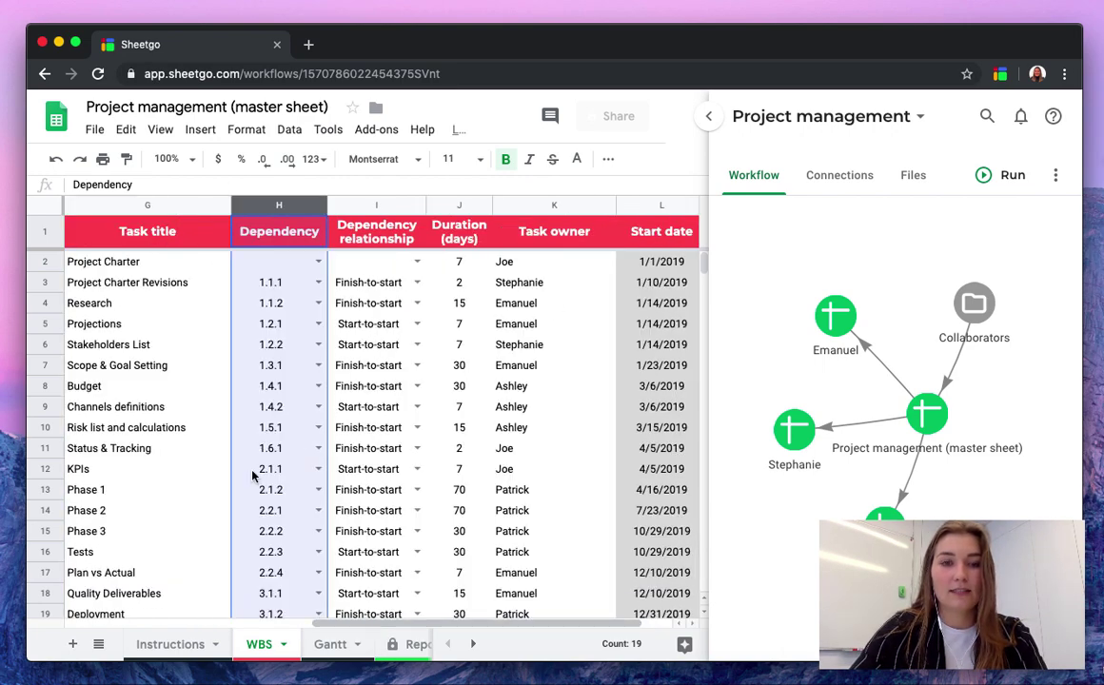
{"action": "left_click_drag", "start_coordinate": [434, 625], "coordinate": [530, 624]}
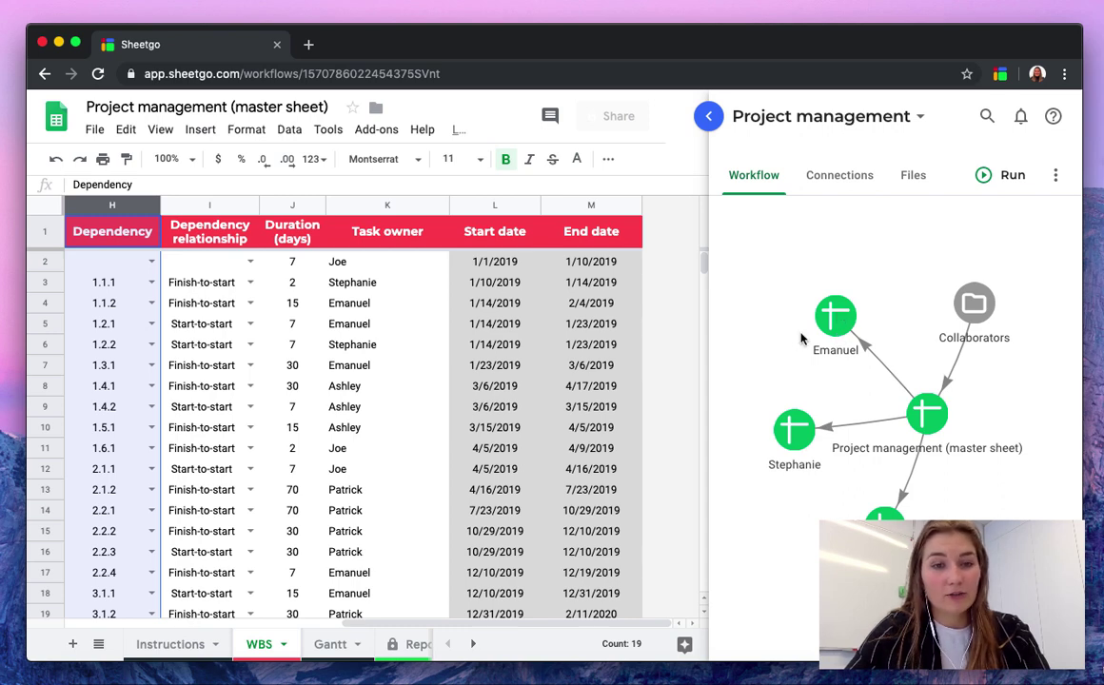
Open the collaborator's Input status tab and check the Status values for Research and Projections
{"action": "left_click", "coordinate": [837, 317]}
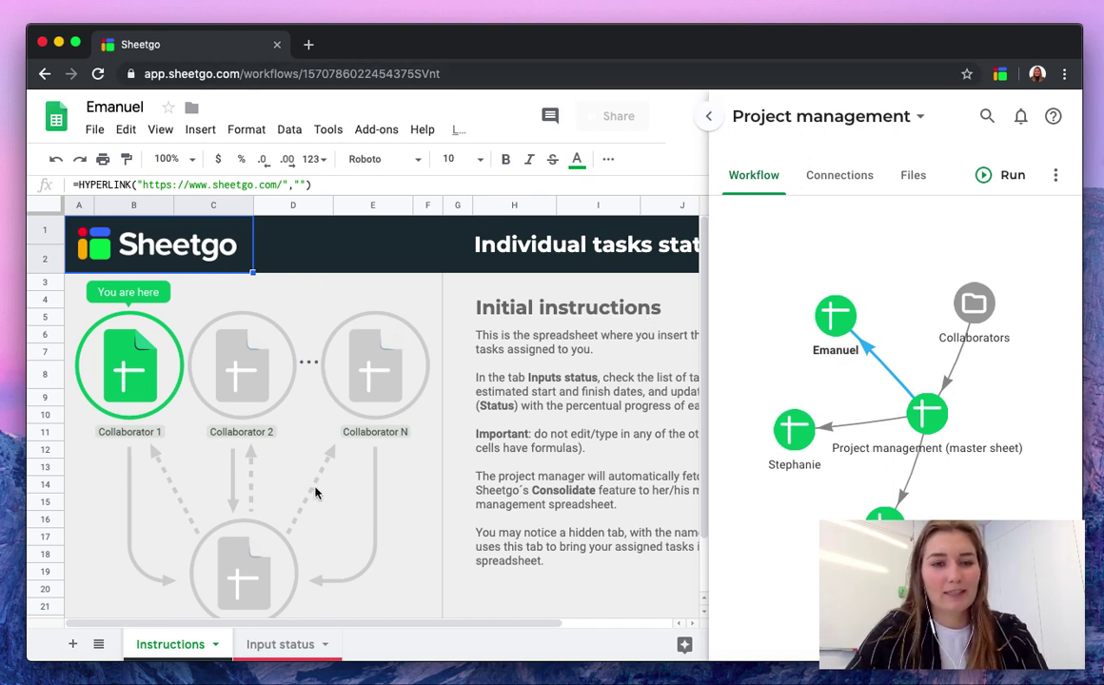
{"action": "left_click", "coordinate": [279, 648]}
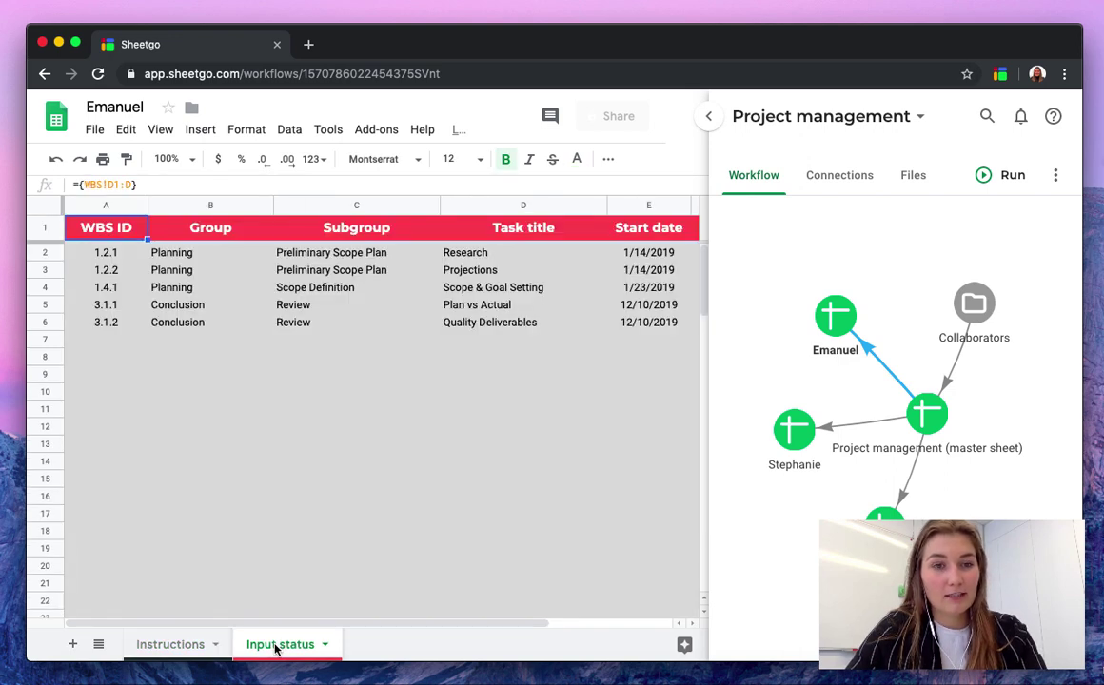
{"action": "left_click_drag", "start_coordinate": [281, 623], "coordinate": [405, 625]}
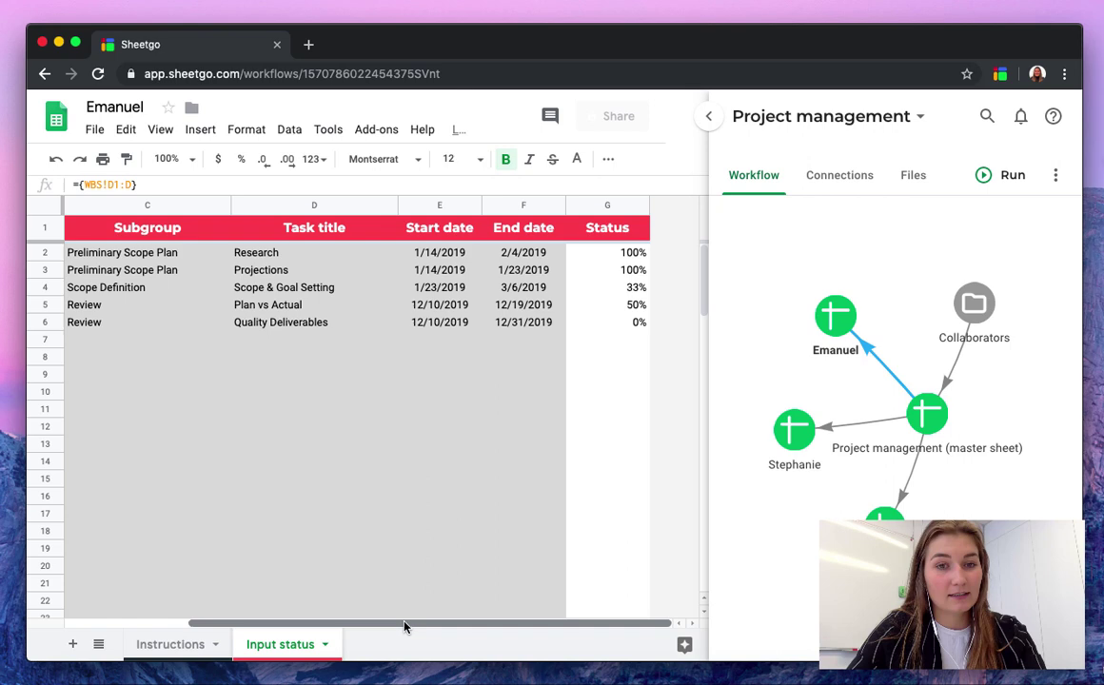
{"action": "left_click", "coordinate": [628, 252]}
{"action": "left_click", "coordinate": [613, 206]}
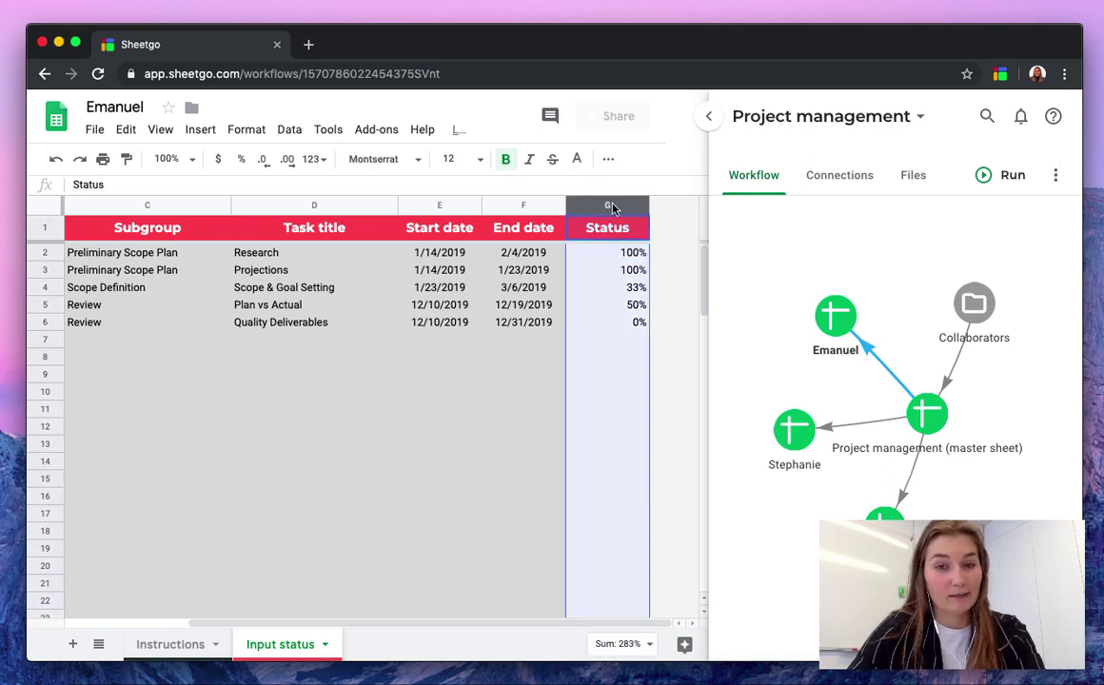
{"action": "left_click", "coordinate": [620, 255]}
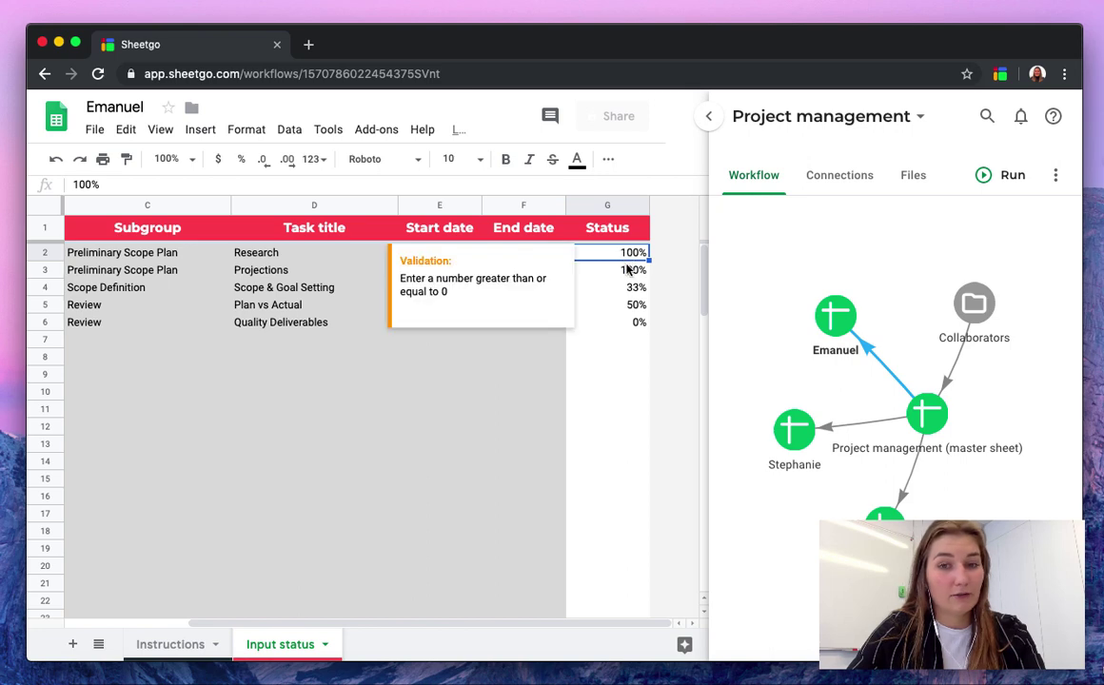
{"action": "left_click", "coordinate": [633, 272]}
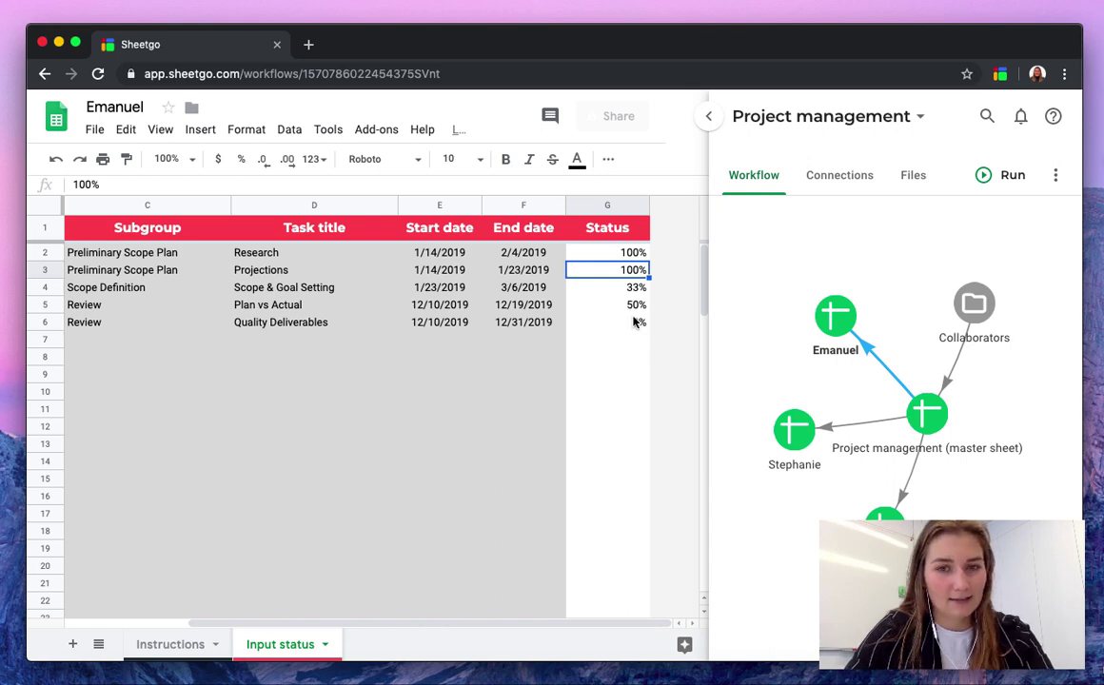
On the master Gantt tab, check Research and Projections Finished and Scope & Goal Setting 33% Behind
{"action": "left_click", "coordinate": [925, 418]}
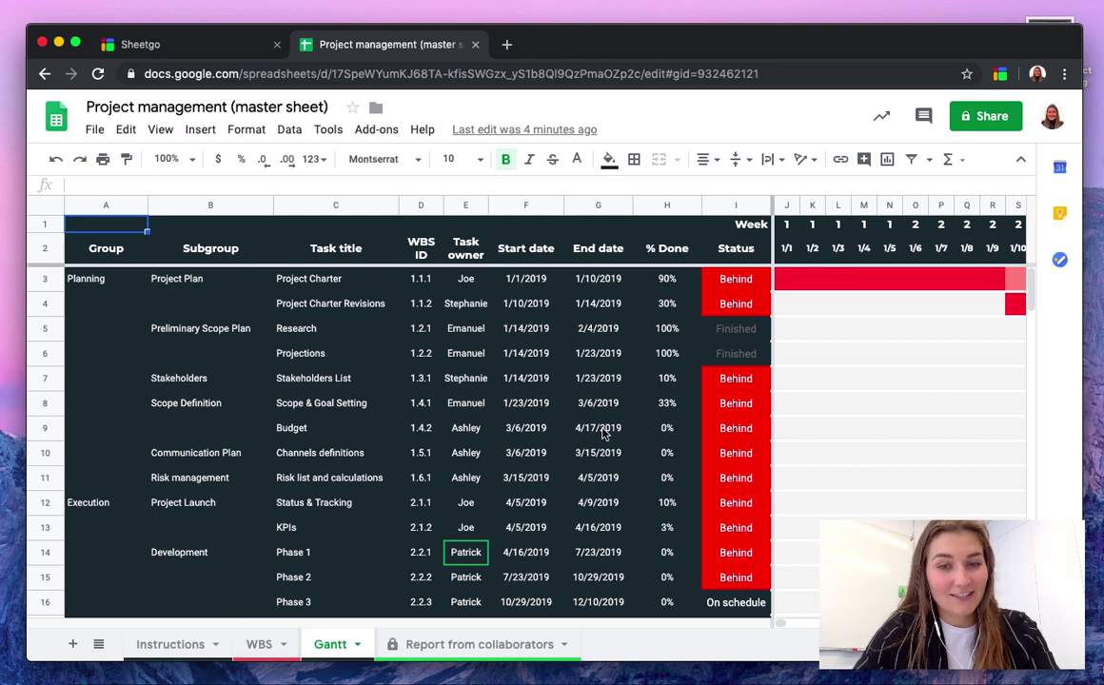
{"action": "left_click", "coordinate": [465, 328]}
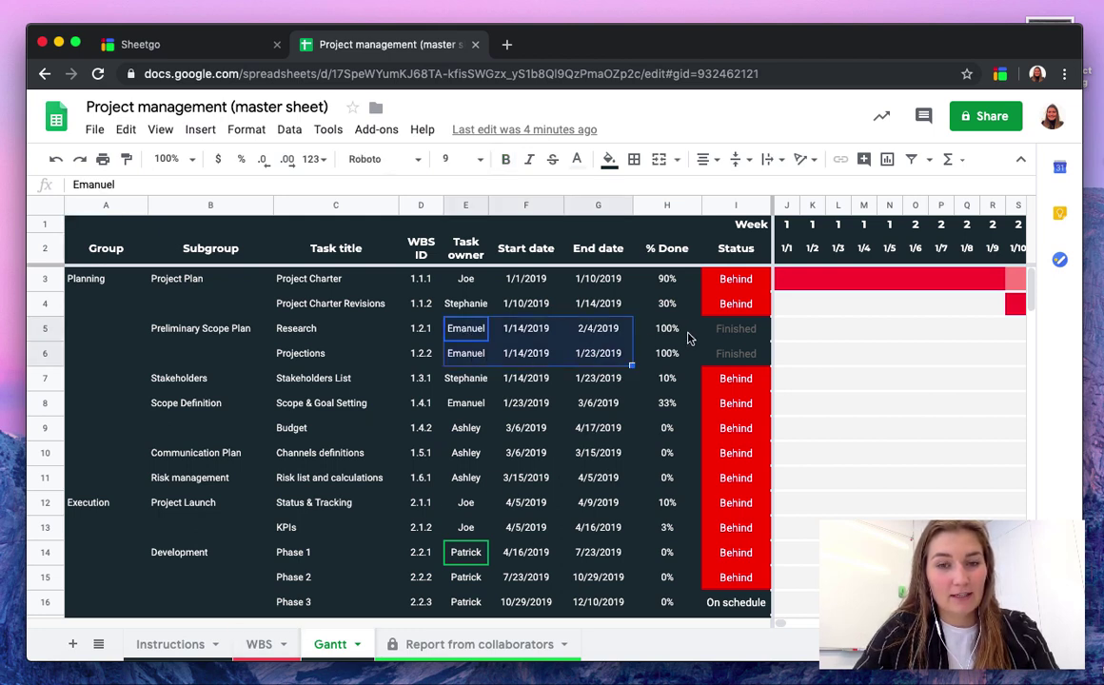
{"action": "left_click_drag", "start_coordinate": [736, 328], "coordinate": [731, 364]}
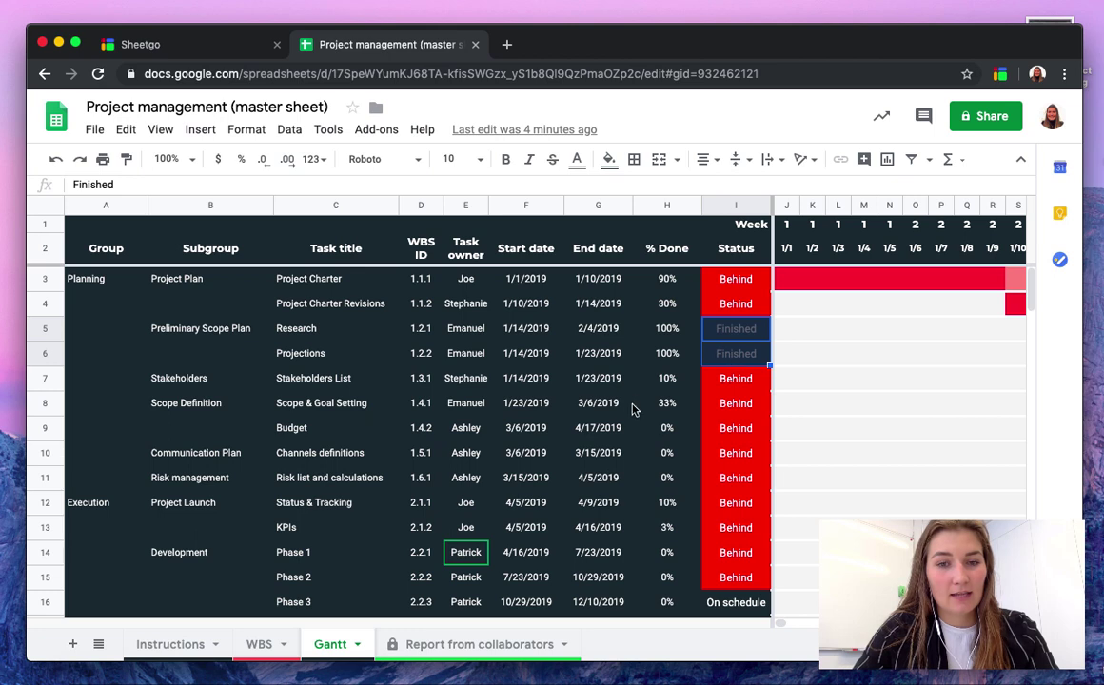
{"action": "left_click", "coordinate": [465, 402]}
{"action": "left_click", "coordinate": [680, 405]}
{"action": "left_click", "coordinate": [720, 410]}
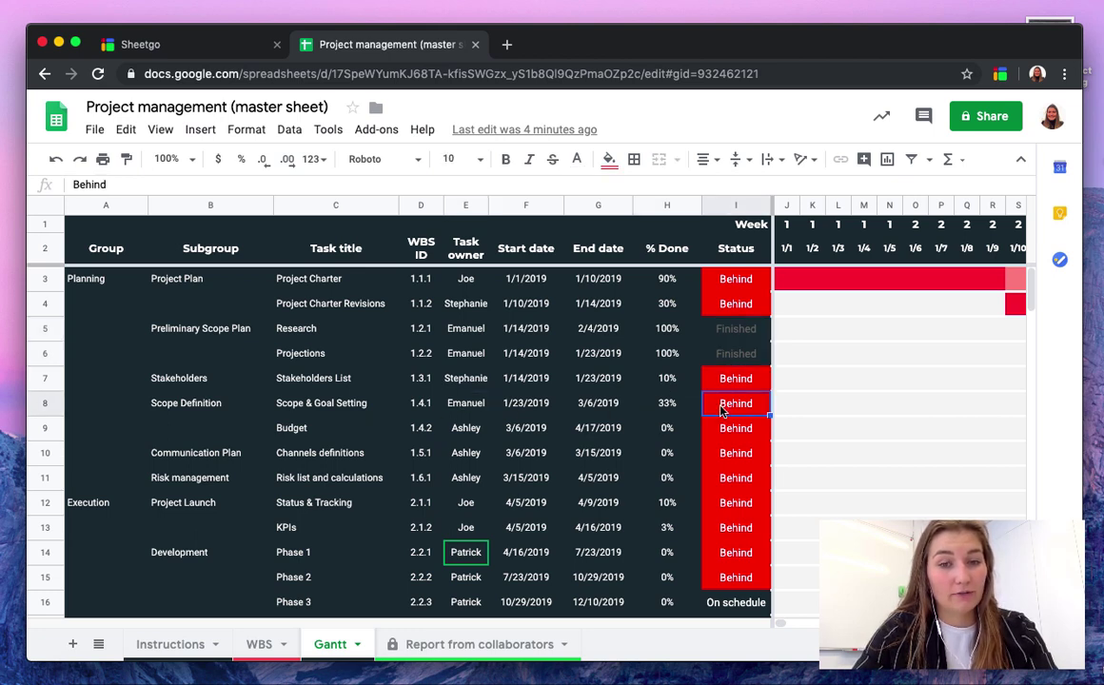
Scroll across the Gantt chart to review each task's status timeline
{"action": "scroll", "coordinate": [712, 470], "scroll_direction": "down", "scroll_amount": 1}
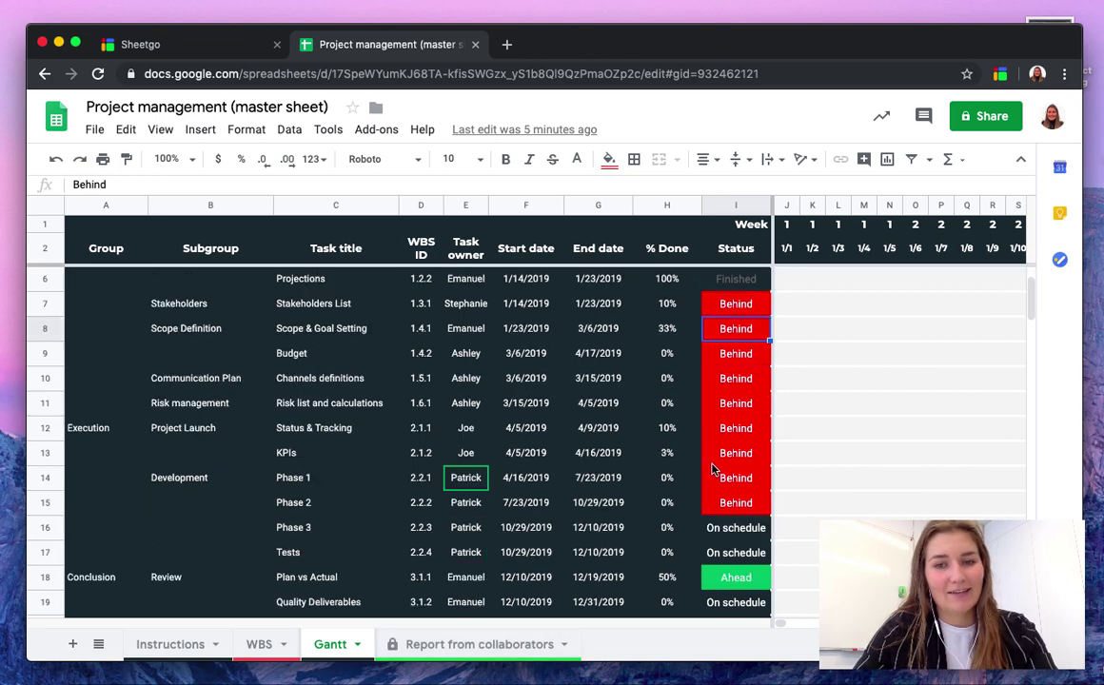
{"action": "scroll", "coordinate": [712, 469], "scroll_direction": "up", "scroll_amount": 1}
{"action": "scroll", "coordinate": [712, 469], "scroll_direction": "down", "scroll_amount": 3}
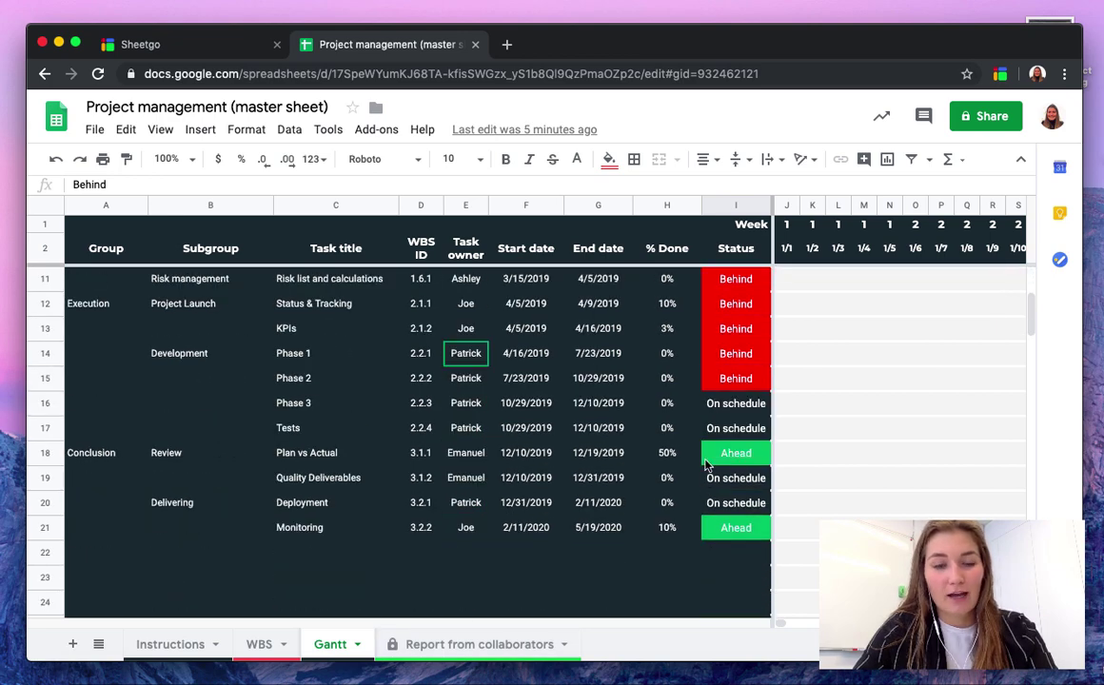
{"action": "scroll", "coordinate": [705, 498], "scroll_direction": "up", "scroll_amount": 3}
{"action": "mouse_move", "coordinate": [783, 623]}
{"action": "left_mouse_down"}
{"action": "mouse_move", "coordinate": [863, 625]}
{"action": "mouse_move", "coordinate": [840, 625]}
{"action": "left_mouse_up"}
{"action": "left_click_drag", "start_coordinate": [797, 623], "coordinate": [792, 623]}
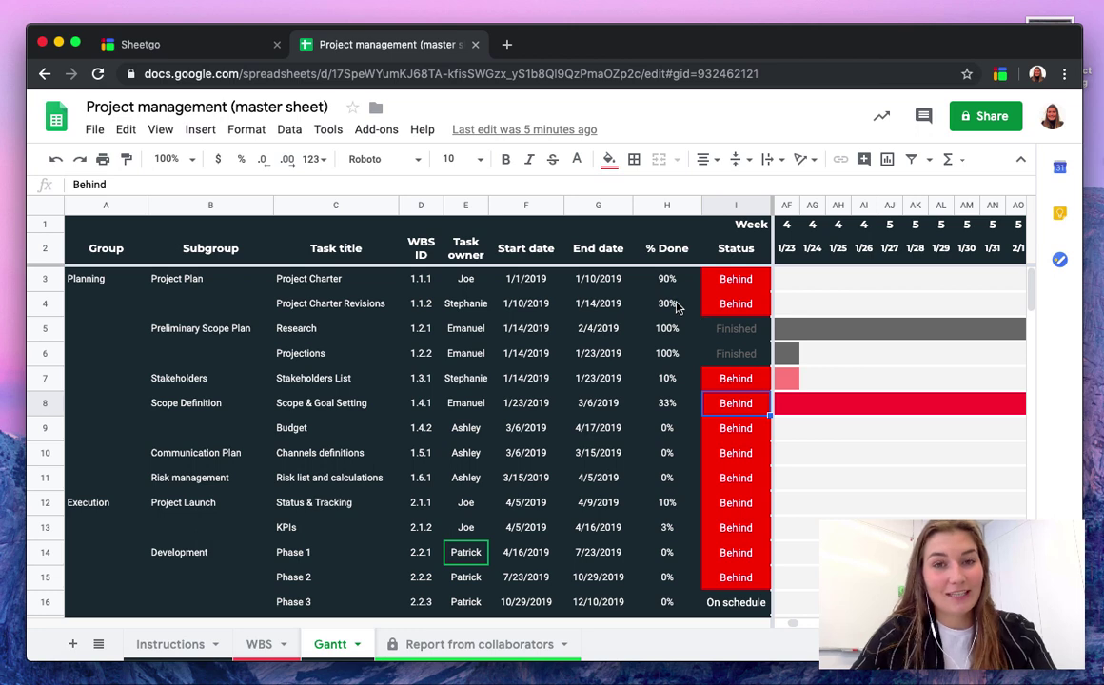
{"action": "left_click_drag", "start_coordinate": [792, 623], "coordinate": [777, 625]}
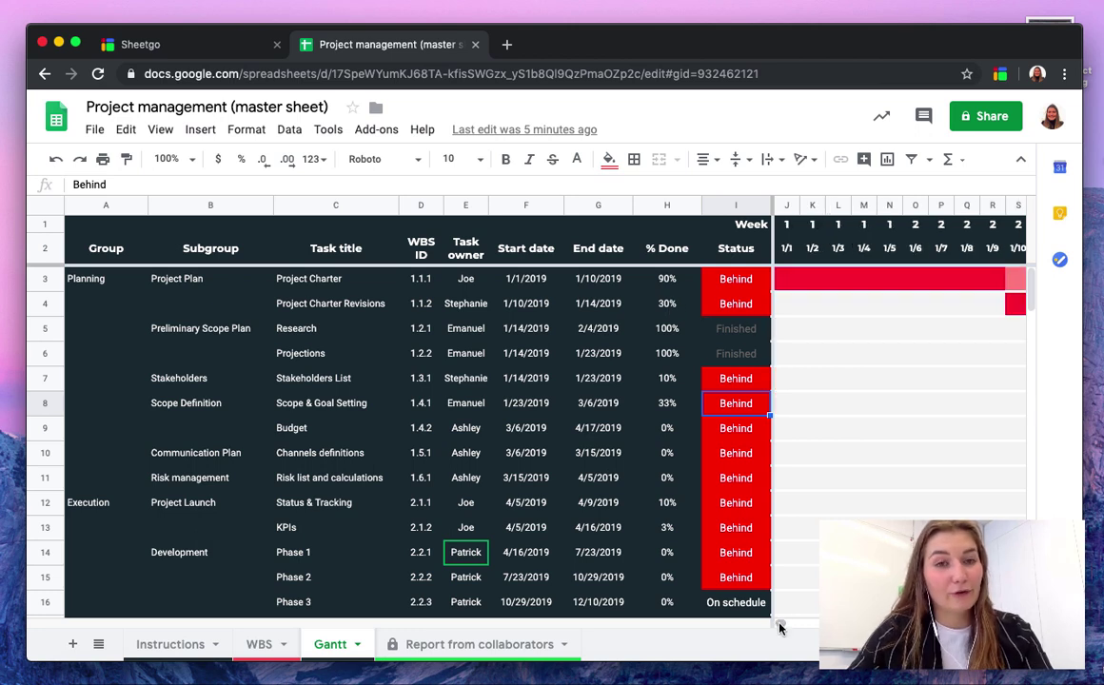